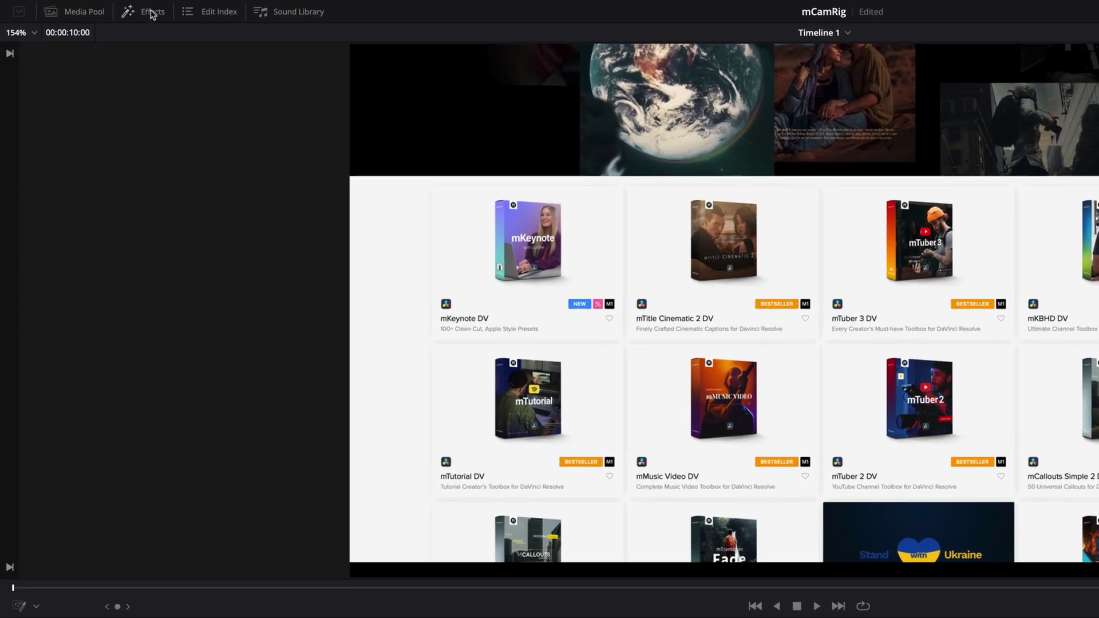
Show the effects library and open the mCamRig category under the MotionVFX effects
click(153, 12)
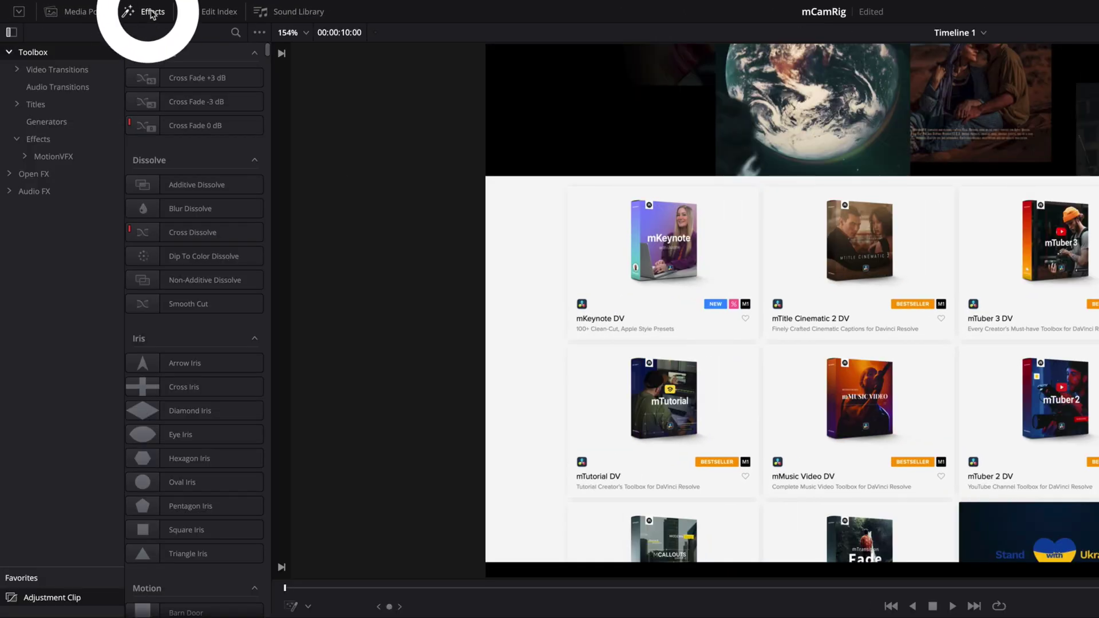
click(35, 141)
click(25, 158)
click(57, 211)
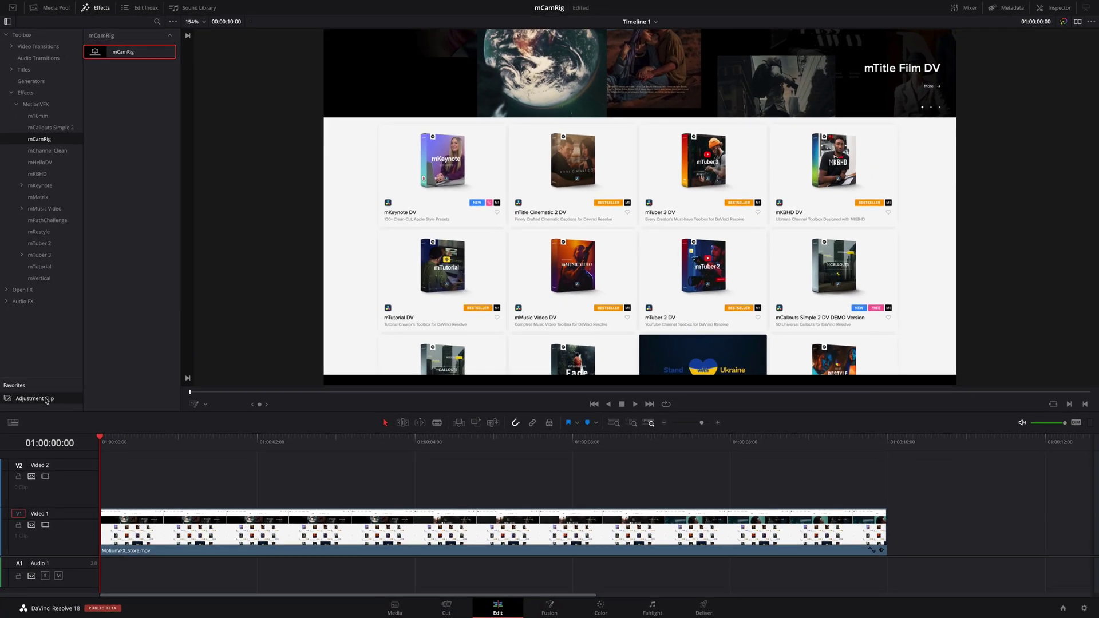
Add an Adjustment Clip on Video 2 above the footage, extend it to the footage's end and adjust its start
drag(69, 600, 244, 489)
click(364, 442)
drag(622, 489, 888, 488)
drag(230, 489, 163, 489)
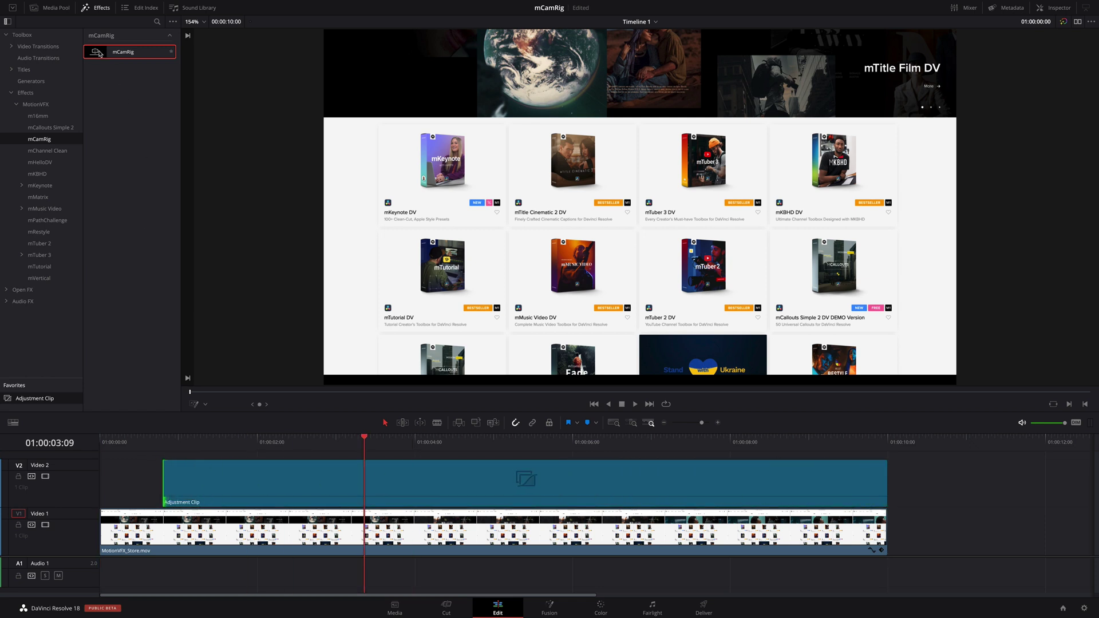
Apply the mCamRig effect to the adjustment clip and show its Fusion effect controls in the Inspector
drag(95, 53, 256, 494)
drag(365, 444, 244, 445)
click(706, 474)
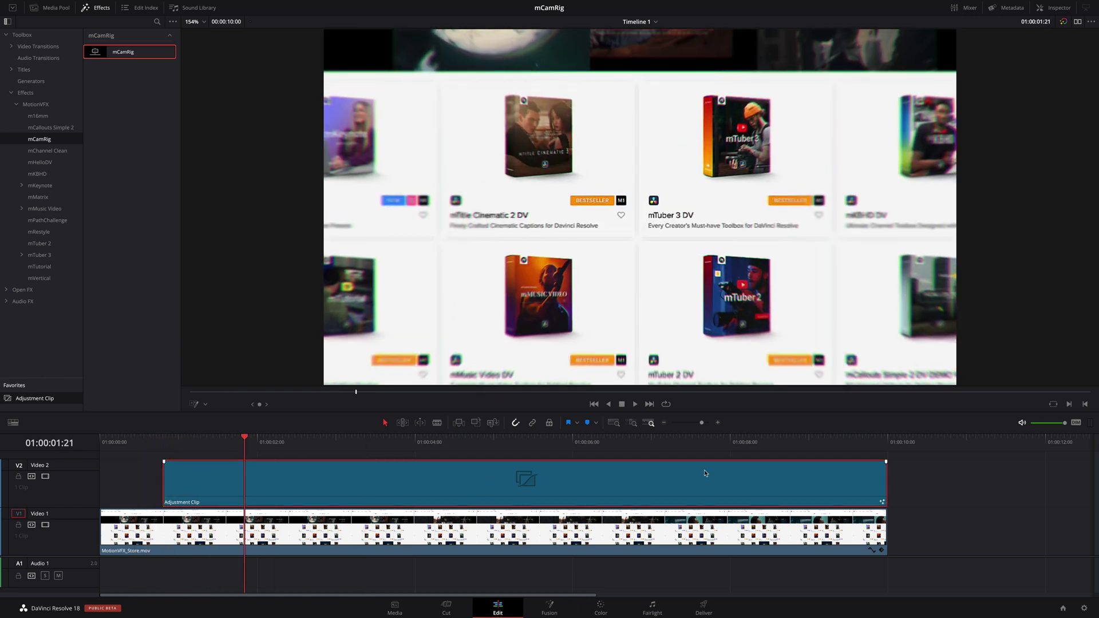
click(1052, 9)
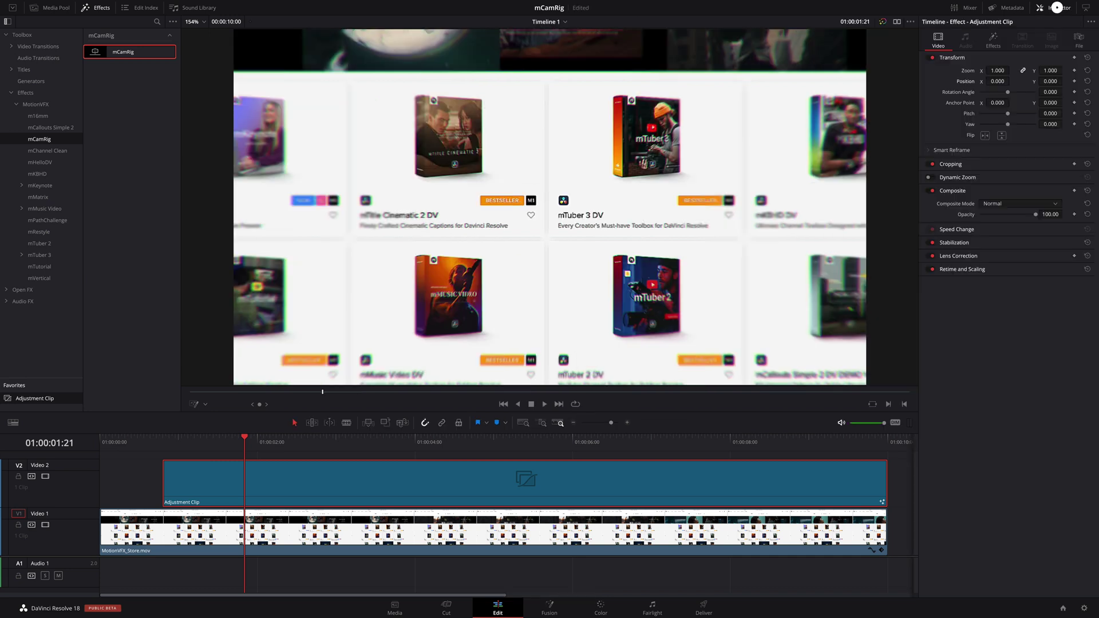
click(991, 41)
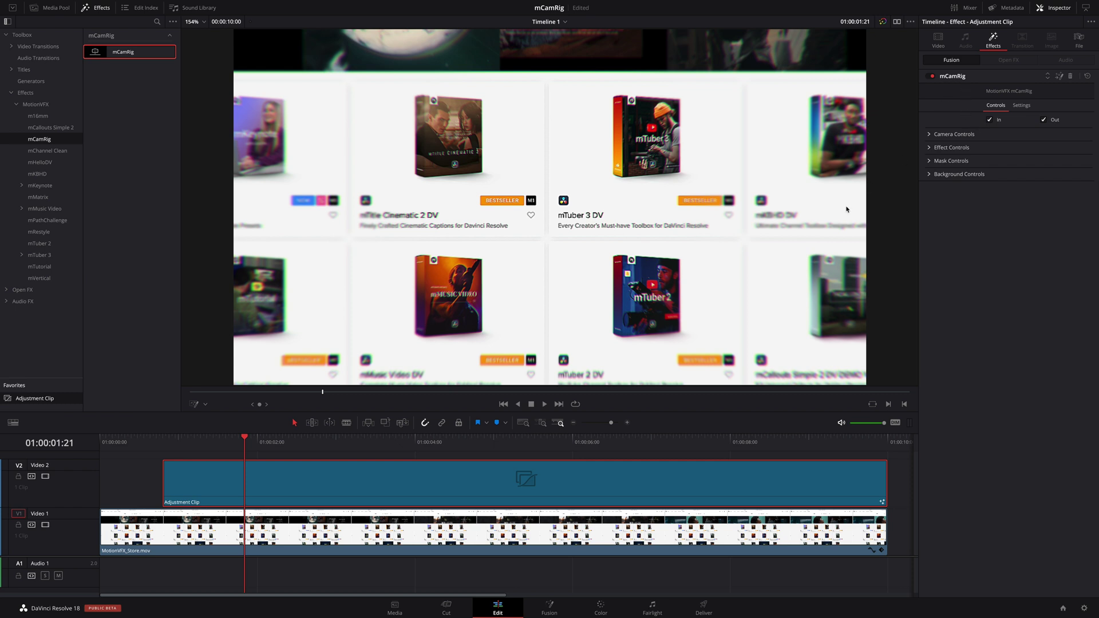
Preview the effect's opening animation, comparing it with the In animation turned off and back on
click(174, 441)
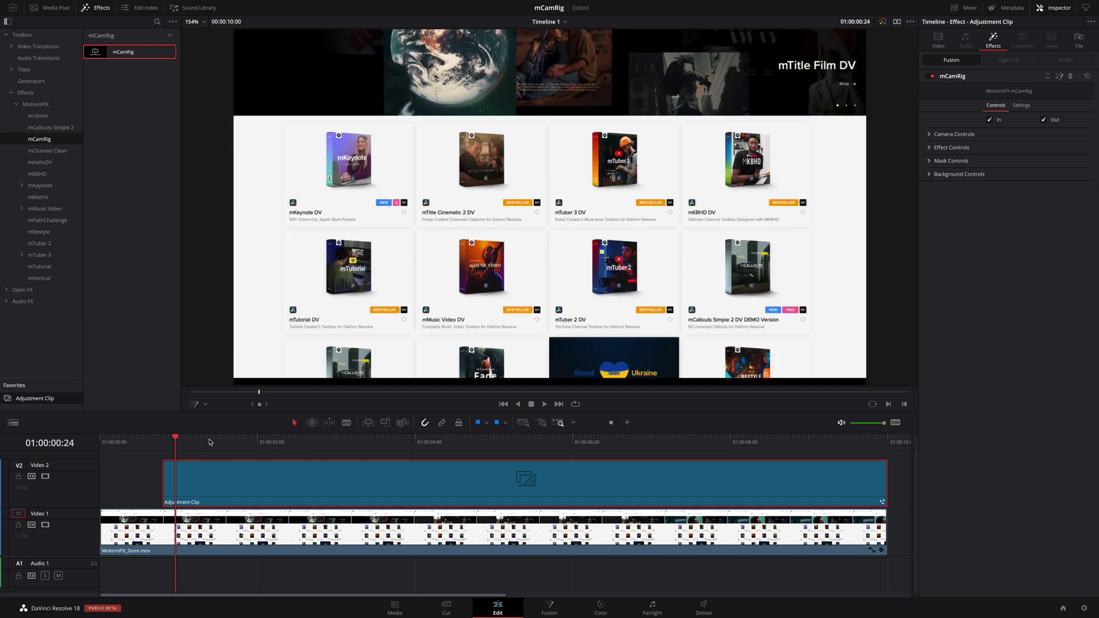
key(space)
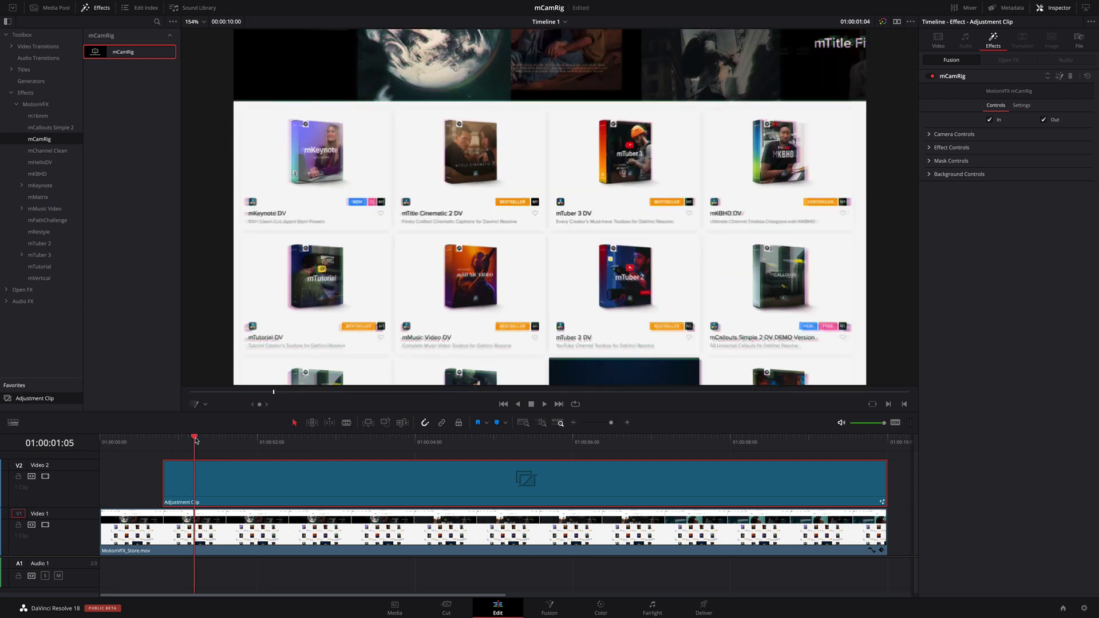
click(991, 120)
click(989, 120)
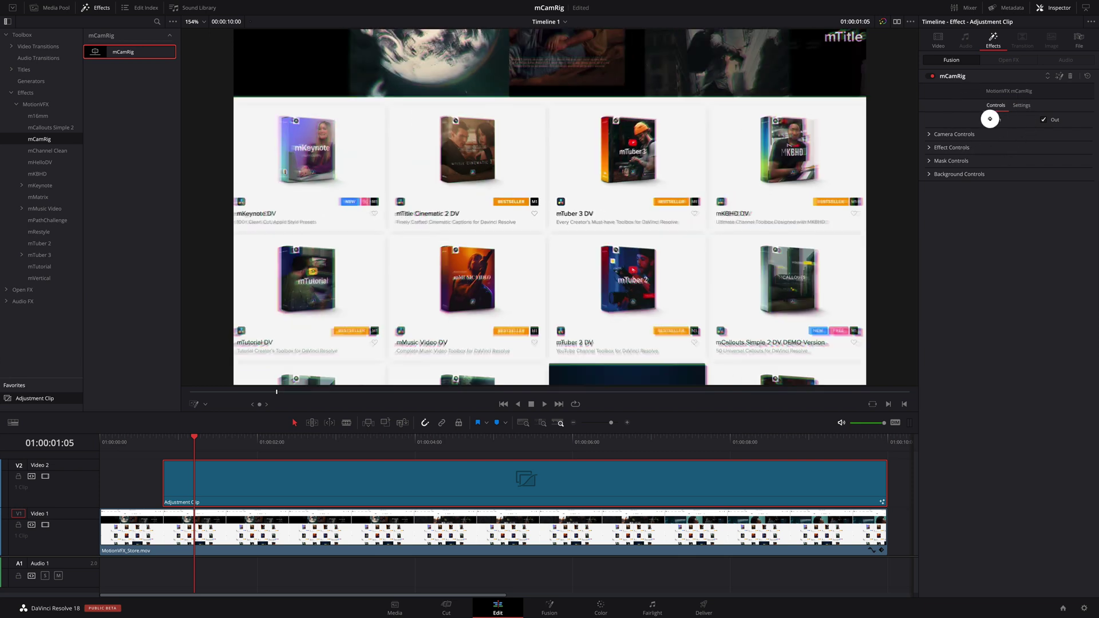
click(251, 443)
drag(281, 452, 330, 453)
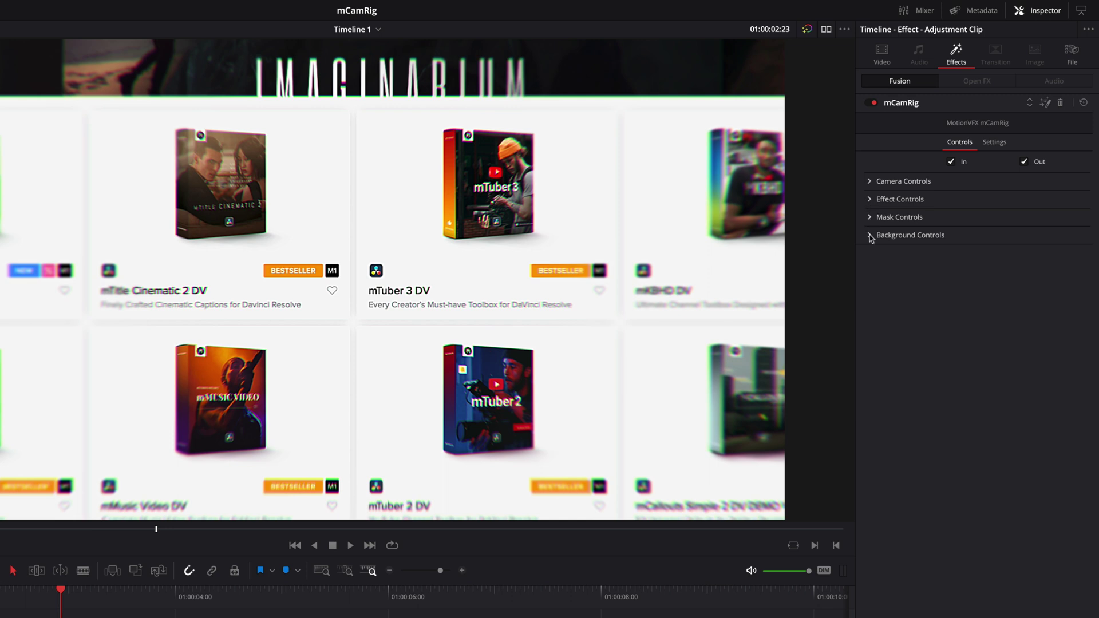
Turn off Sharpen, Prism and Gaussian Blur in the mCamRig Effect Controls
click(870, 201)
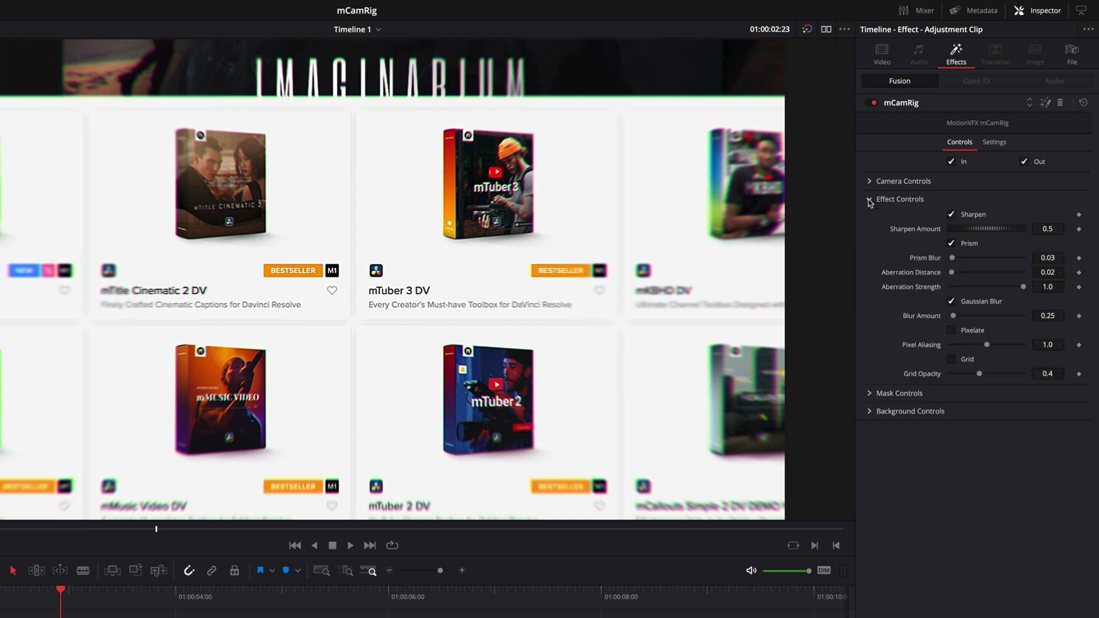
click(951, 214)
click(952, 243)
click(951, 301)
click(870, 200)
Try a camera Zoom of 0.0 and different Pan, Tilt and Roll angles, and reset the three angles to default
click(870, 182)
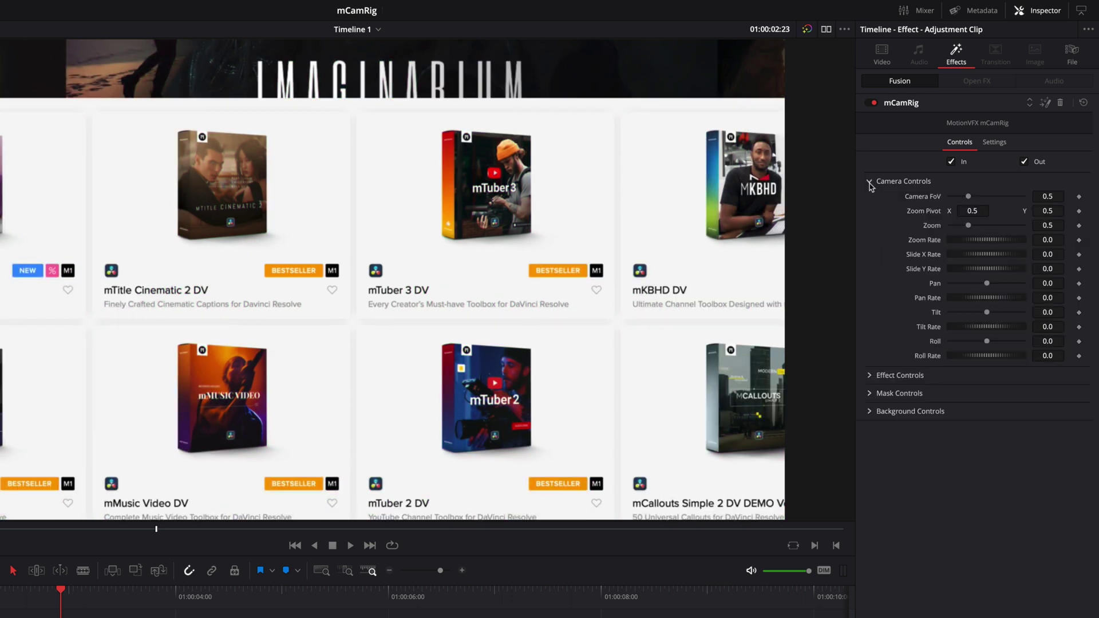
mouse_move(968, 226)
mouse_down()
mouse_move(982, 229)
mouse_move(948, 229)
mouse_up()
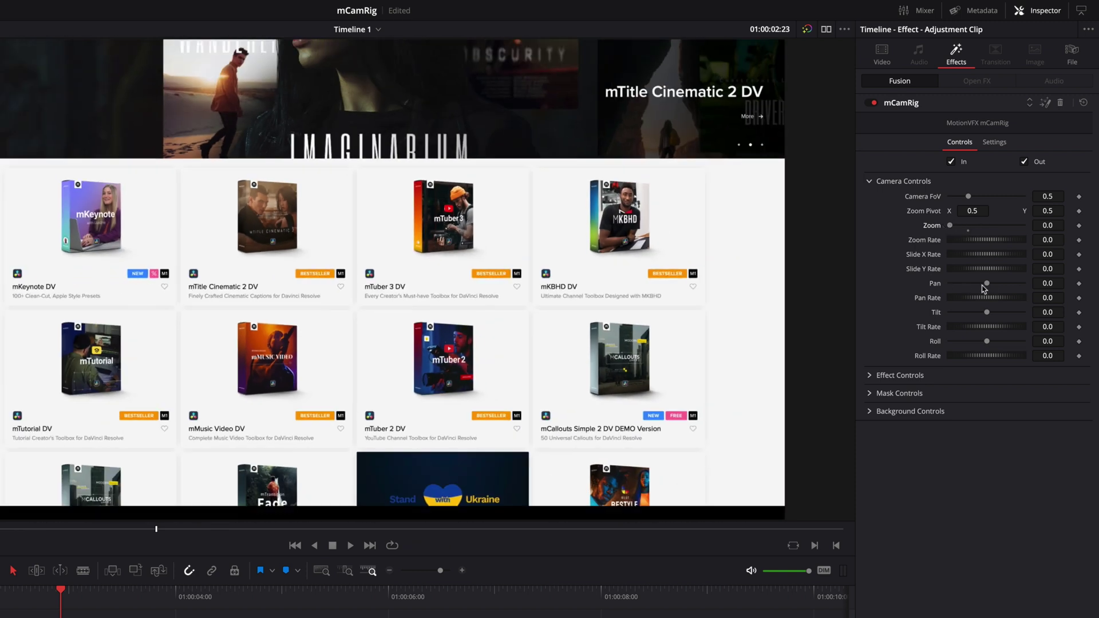
drag(987, 284, 981, 341)
double_click(938, 284)
double_click(937, 313)
double_click(939, 343)
Enable the Fusion Overlay, place the zoom pivot at X 0.399921, Y 0.327503 in the viewer, and set the camera Zoom to 1.03
drag(951, 227, 962, 227)
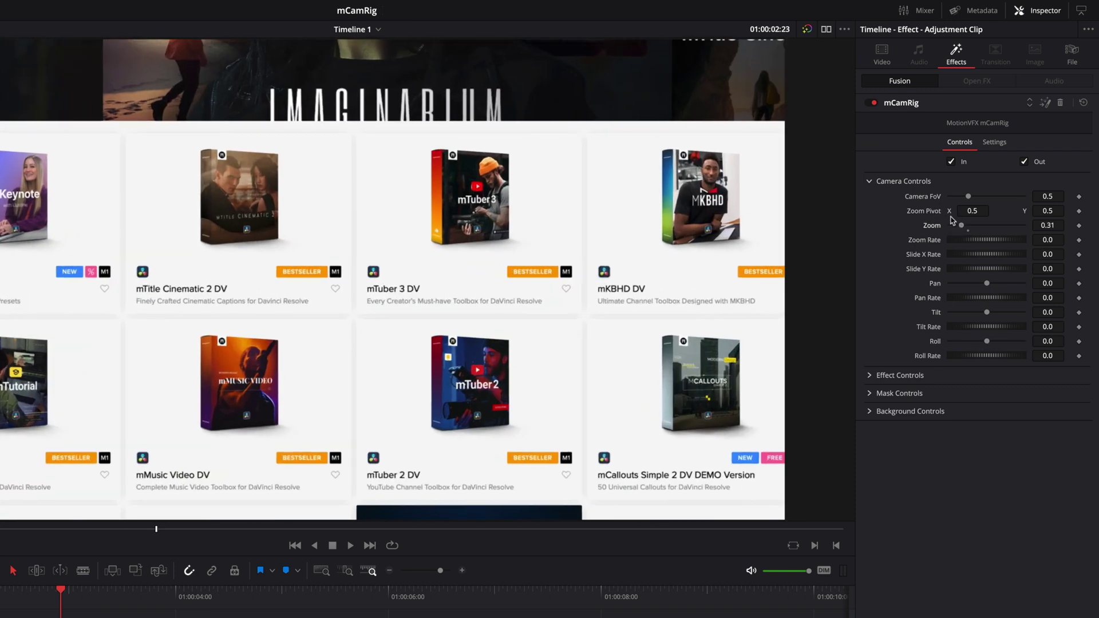
drag(976, 211, 943, 211)
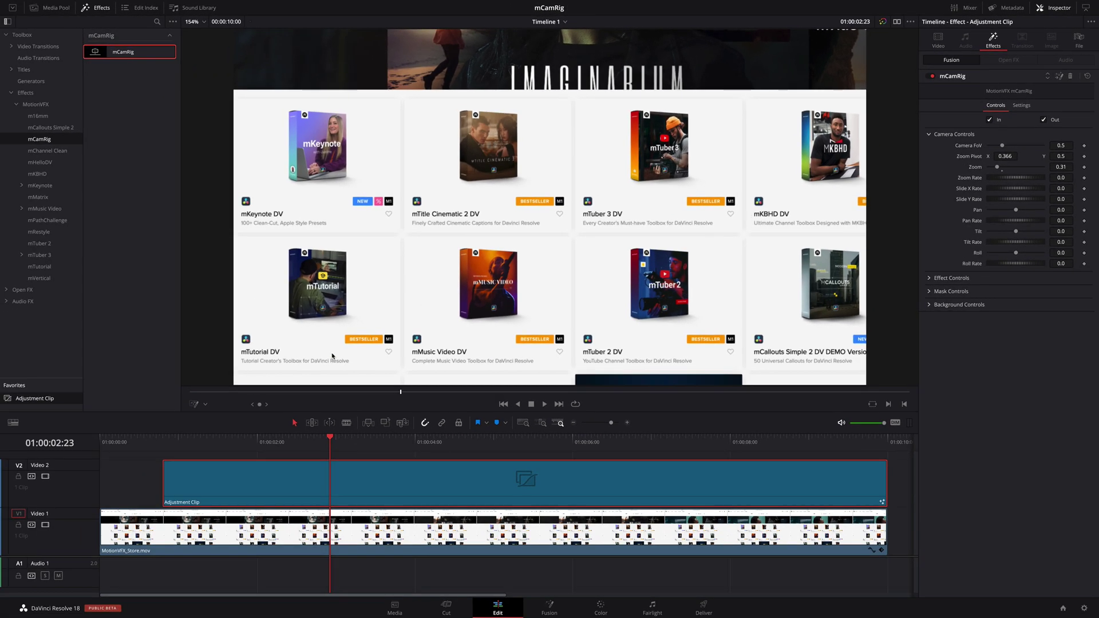
click(207, 404)
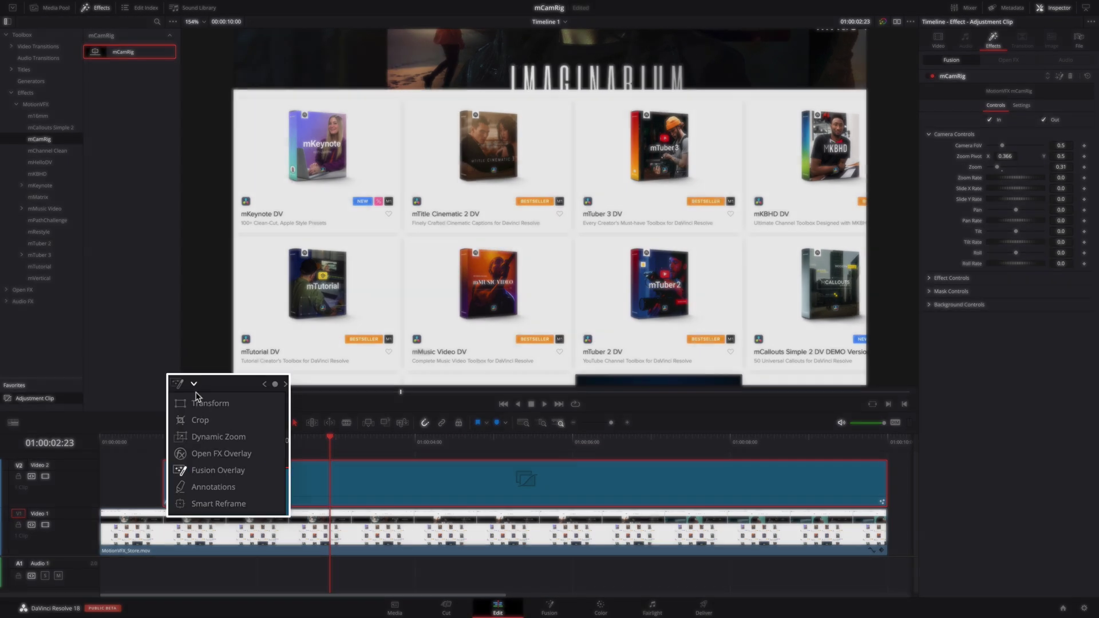
click(200, 470)
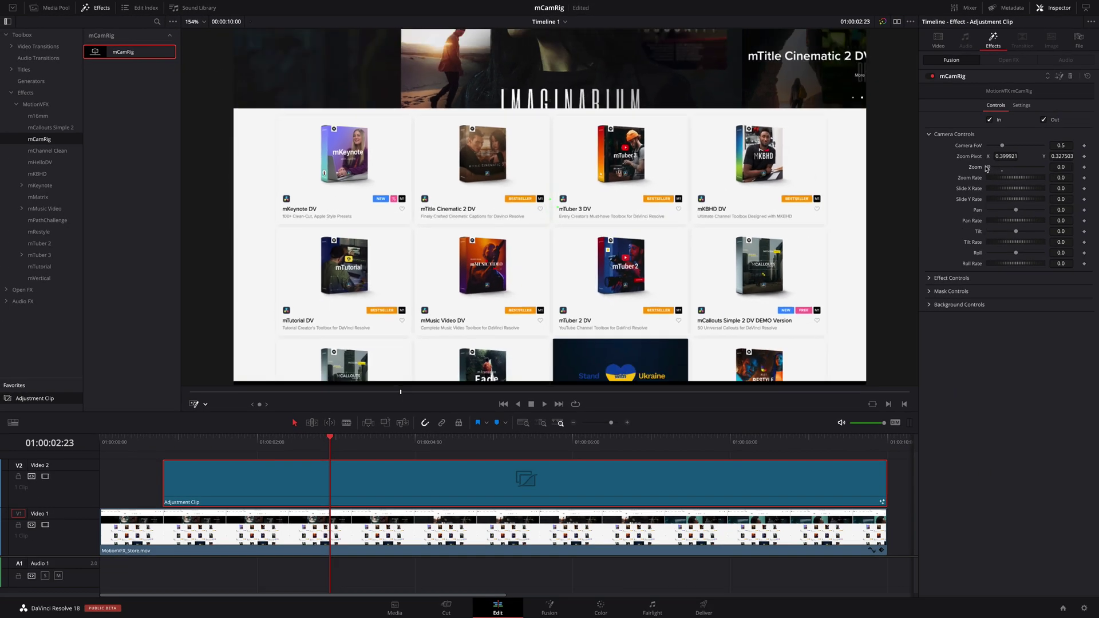
drag(987, 168, 1018, 166)
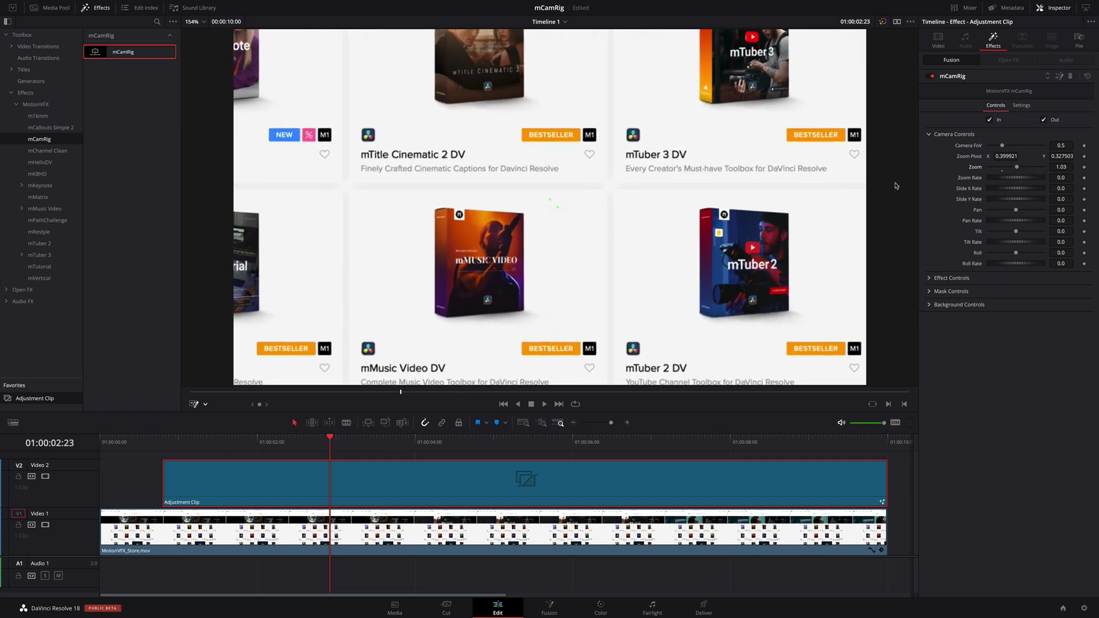
Angle the camera with Pan at -59, Tilt at 3 and Roll at 26
mouse_move(260, 449)
mouse_down()
mouse_move(106, 451)
mouse_move(270, 451)
mouse_up()
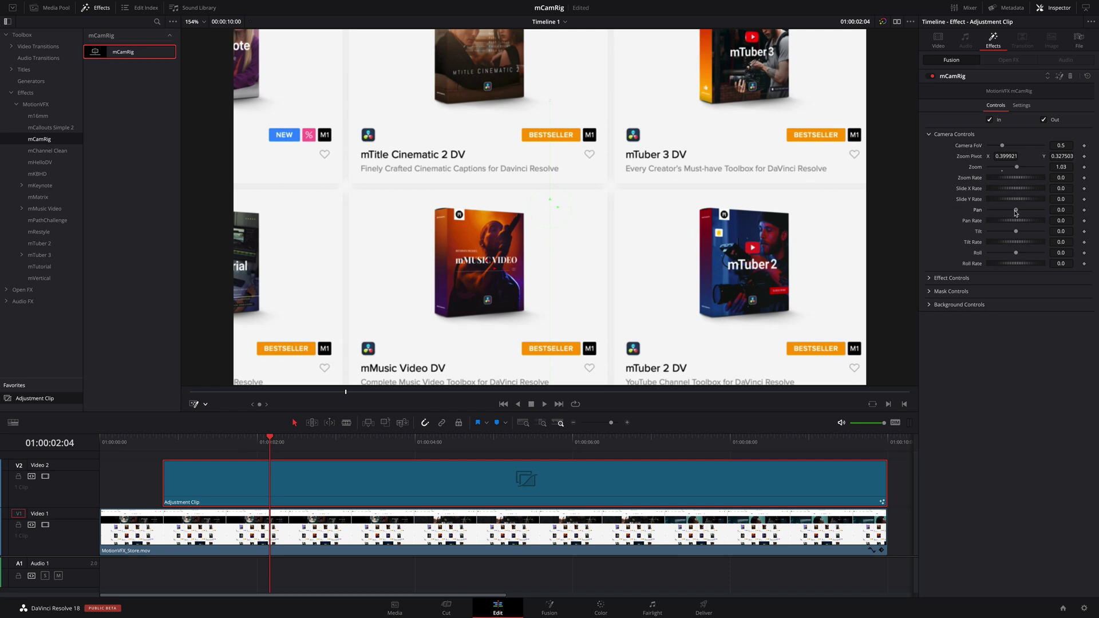
mouse_move(1016, 210)
mouse_down()
mouse_move(1006, 210)
mouse_move(1017, 232)
mouse_up()
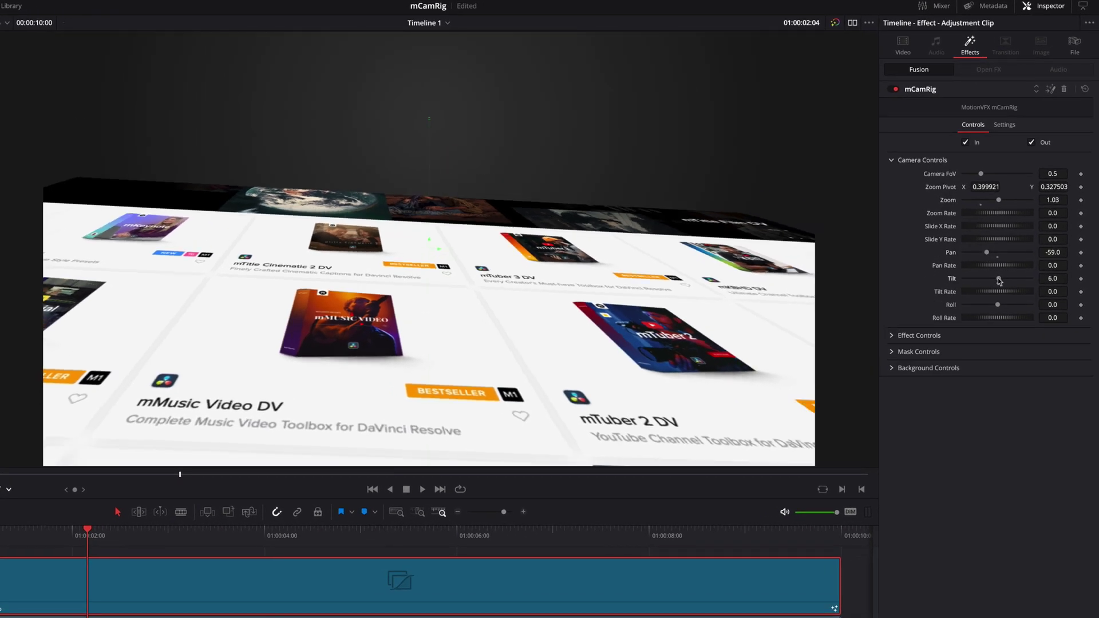
drag(998, 277, 1003, 303)
drag(86, 535, 0, 535)
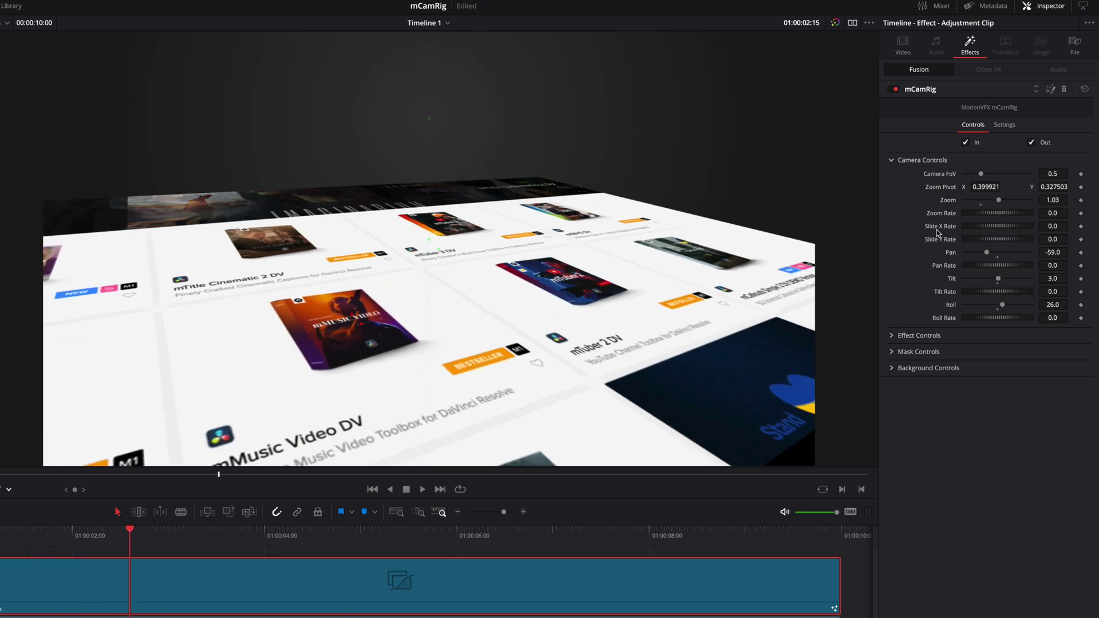
Set Zoom Rate to 0.0261, Slide X Rate to -0.0362, Slide Y Rate to 0.0072, Pan Rate to -0.007 and Camera FoV to 0.703
drag(981, 213, 991, 215)
drag(131, 531, 368, 554)
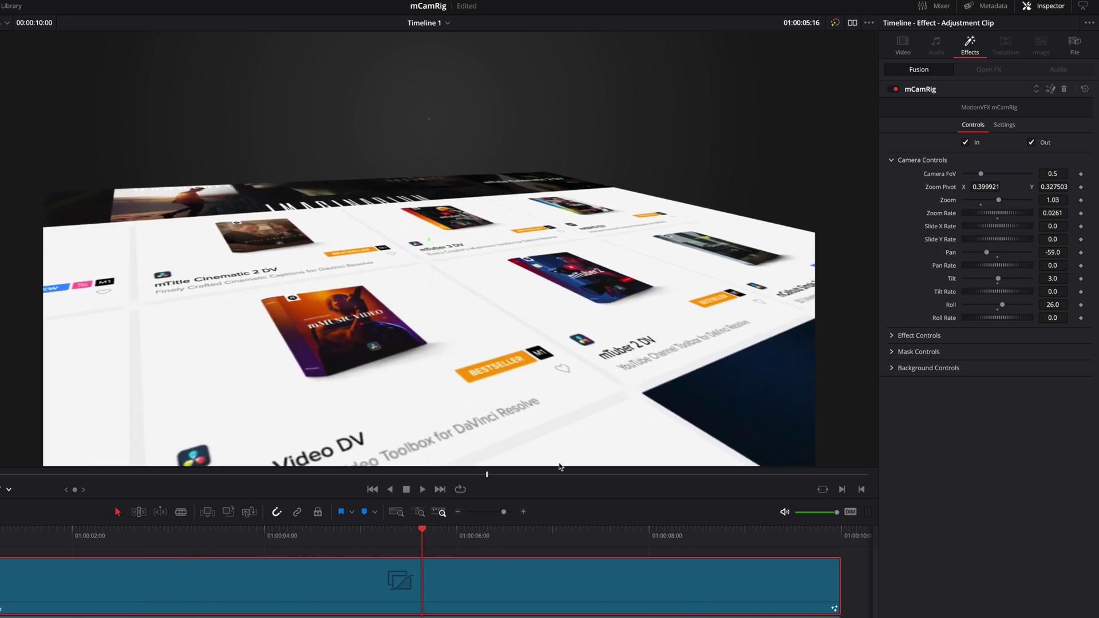
mouse_move(996, 226)
mouse_down()
mouse_move(981, 228)
mouse_move(995, 240)
mouse_up()
drag(981, 174, 988, 179)
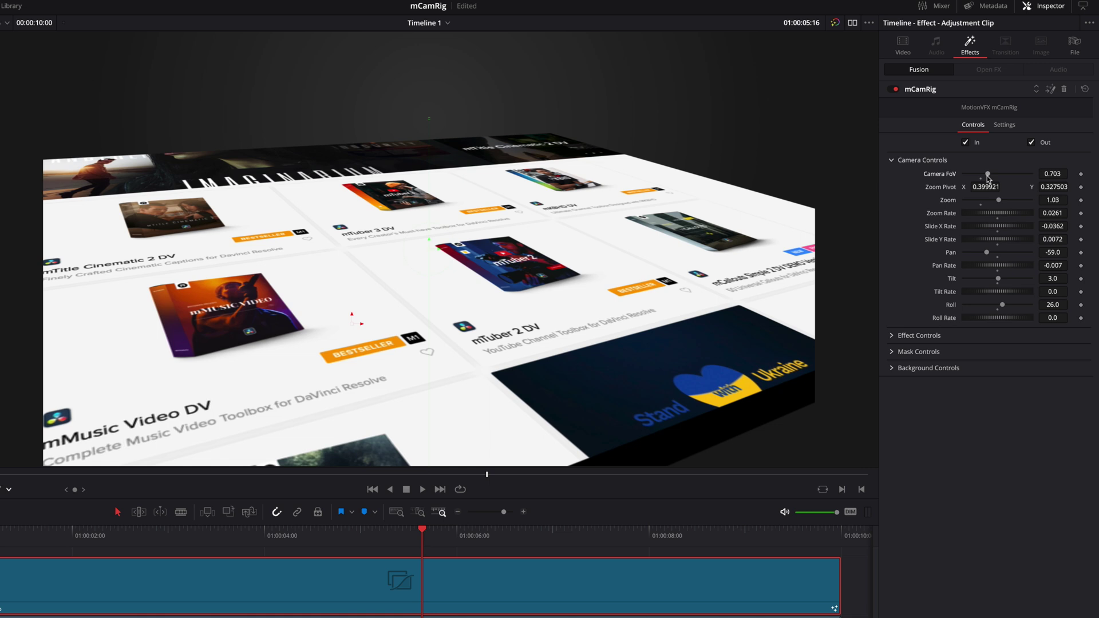
drag(422, 530, 231, 557)
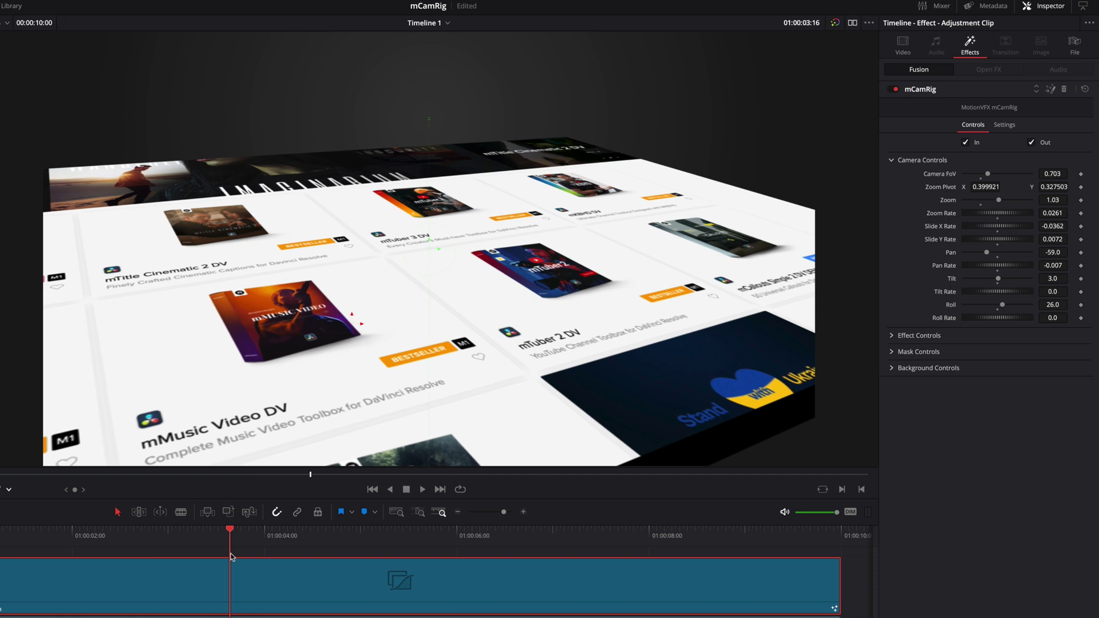
Turn on Sharpen at 0.5, Prism, and Gaussian Blur with a Blur Amount of 0.315 in the Effect Controls
click(892, 336)
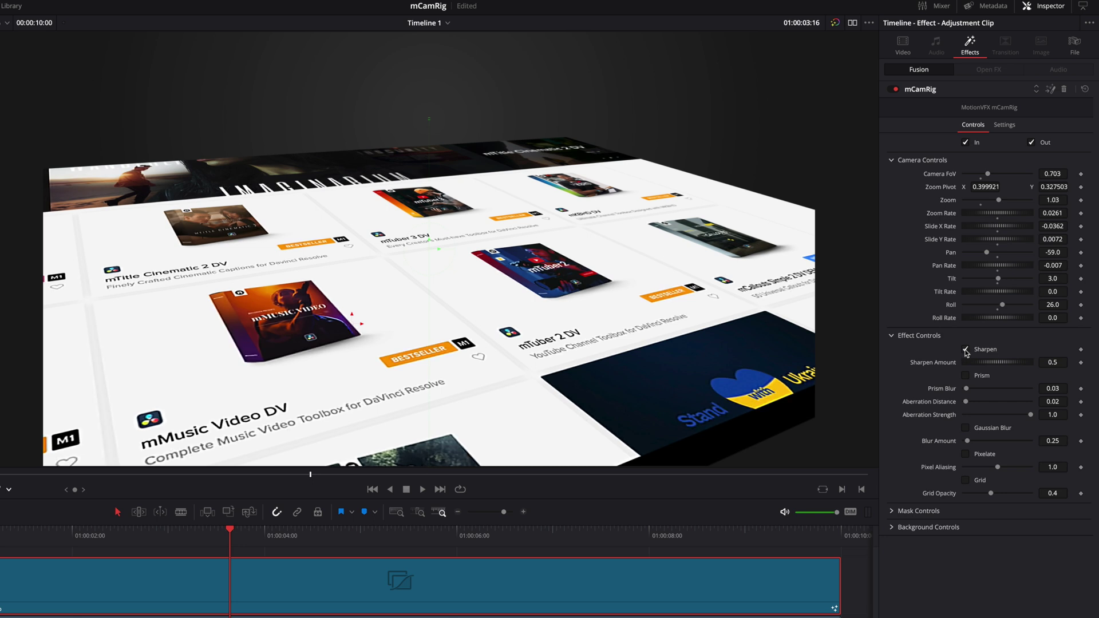
key(ctrl+s)
drag(1006, 367, 938, 365)
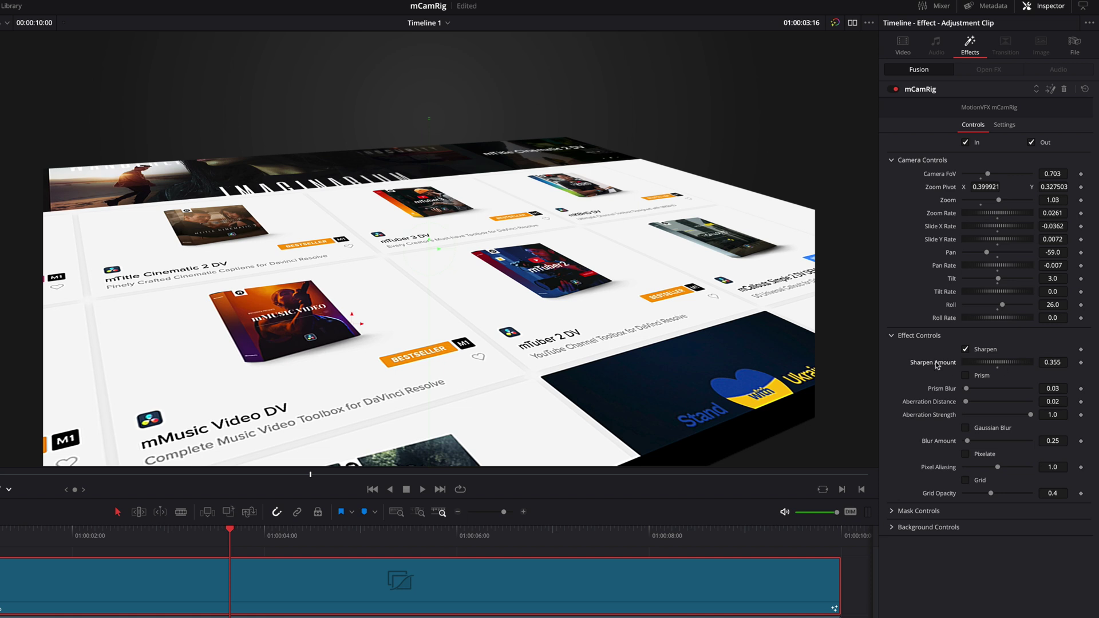
click(966, 376)
drag(966, 402, 987, 468)
click(966, 428)
Try the Pixelate effect and turn it back off, and enable Grid with an opacity of 0.094
click(966, 454)
click(966, 454)
click(965, 481)
click(971, 493)
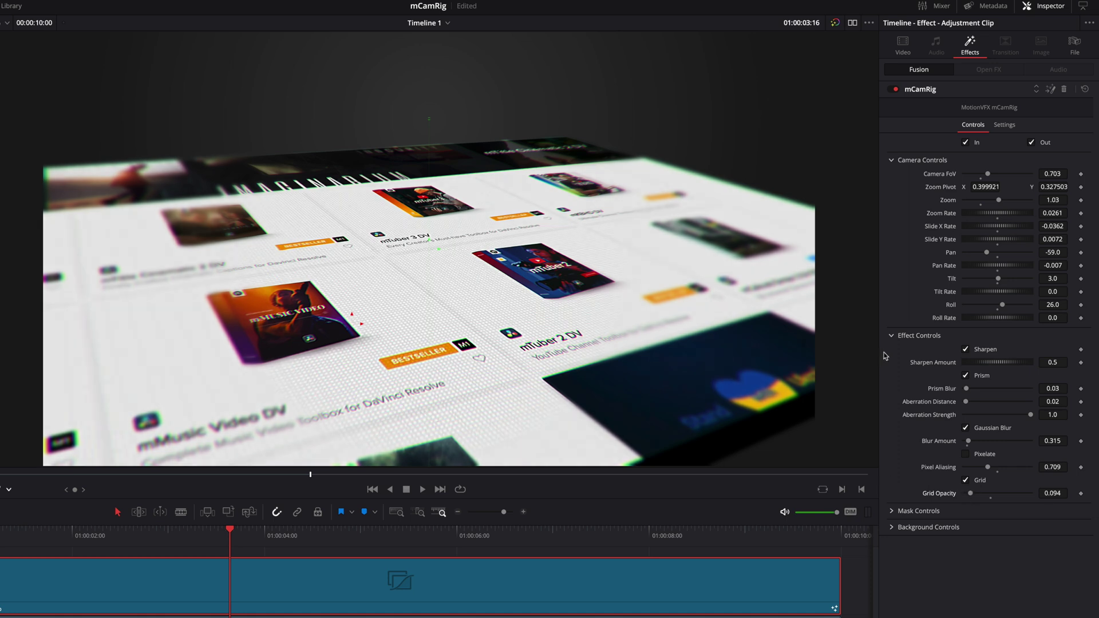
Crop the layer in the Mask Controls with Border Width 0.013, Height 0.575 and Center Y 0.445
click(892, 336)
click(892, 352)
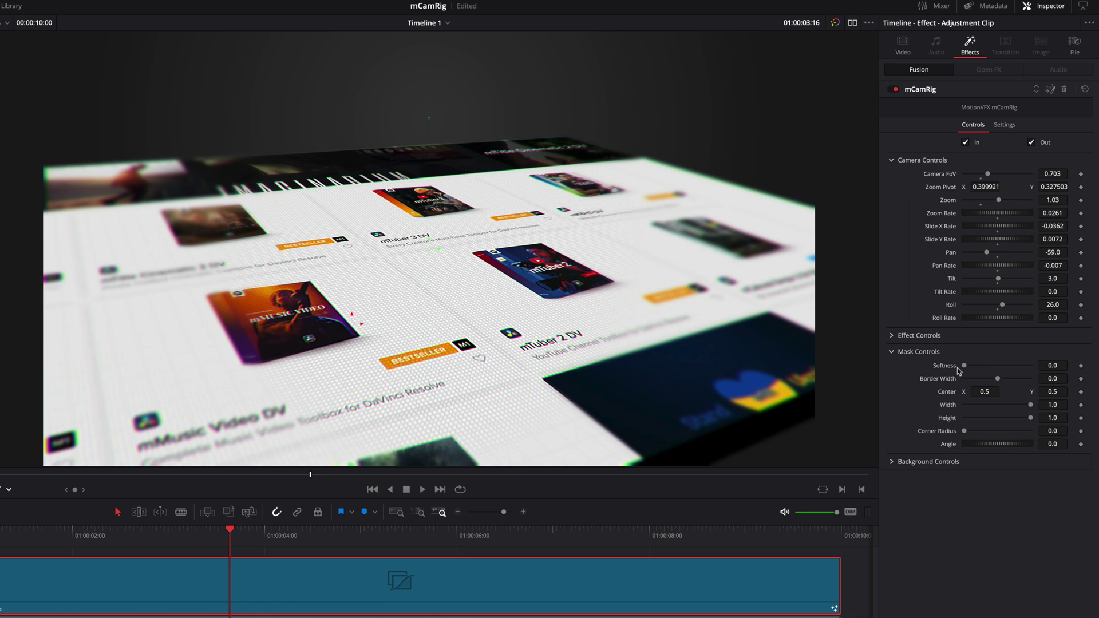
mouse_move(964, 366)
mouse_down()
mouse_move(1028, 375)
mouse_move(962, 385)
mouse_up()
key(ctrl+z)
key(ctrl+z)
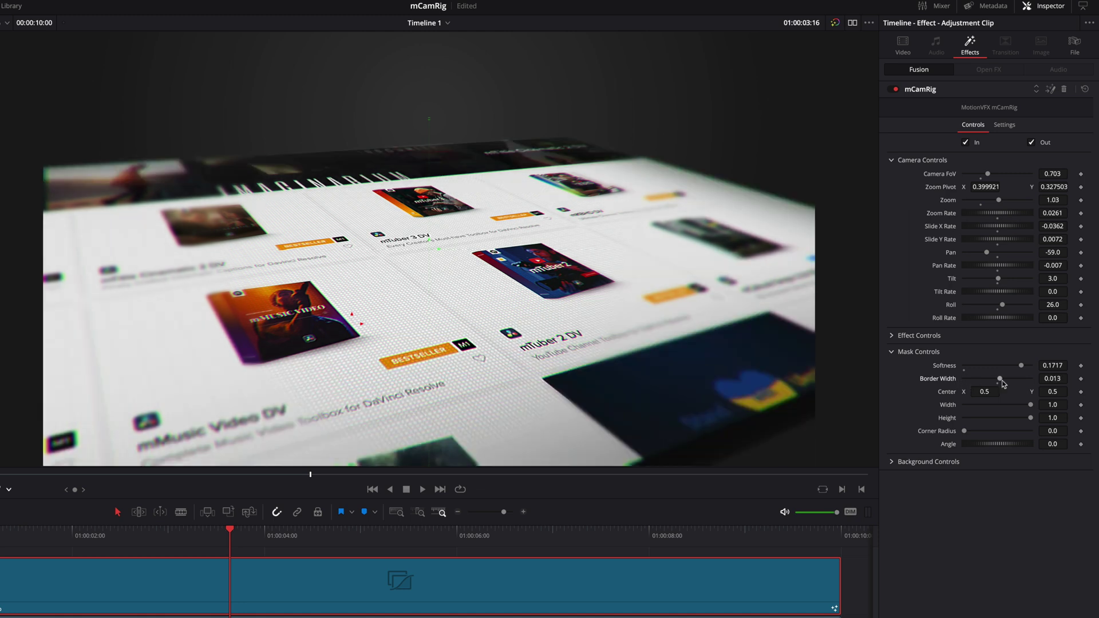
drag(1029, 406, 1002, 420)
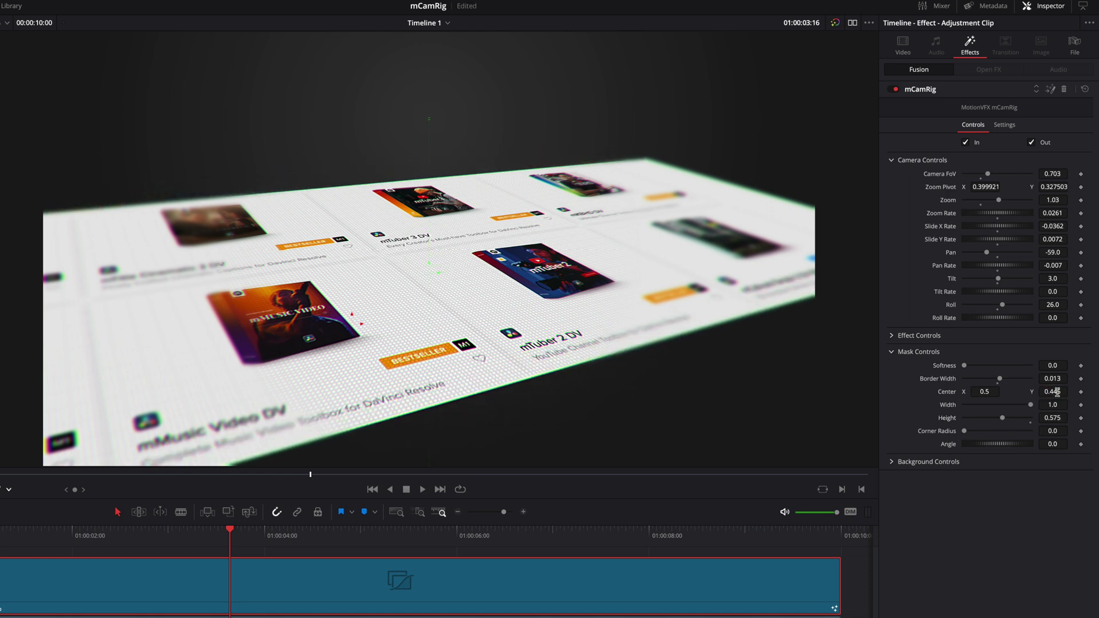
Change the start colour of the background gradient to a light blue in the Background Controls
click(892, 462)
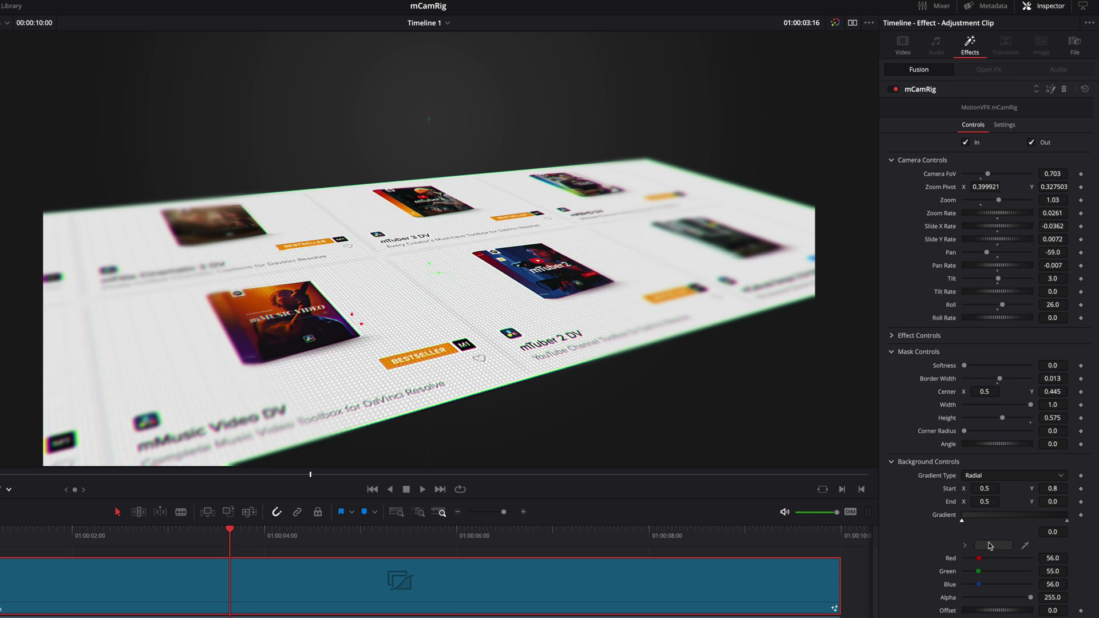
click(993, 545)
click(849, 462)
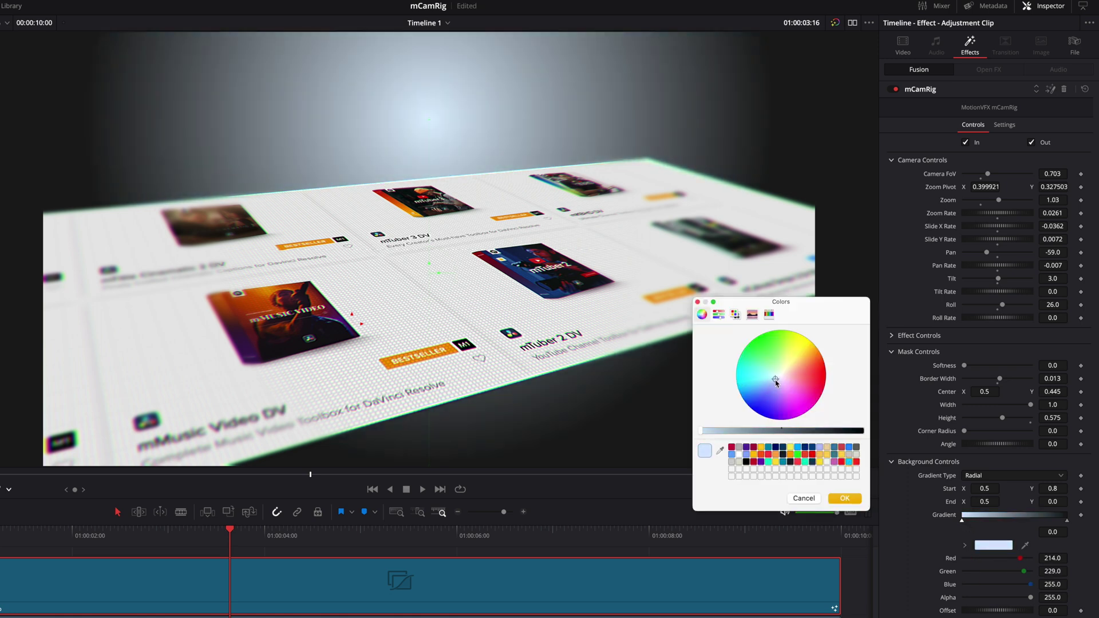
drag(776, 381, 774, 381)
click(845, 498)
Set the gradient's end colour to dark navy with red 7, green 33, blue 60 and alpha 255
click(1066, 520)
click(995, 545)
click(835, 447)
click(747, 394)
drag(759, 430, 825, 432)
click(844, 498)
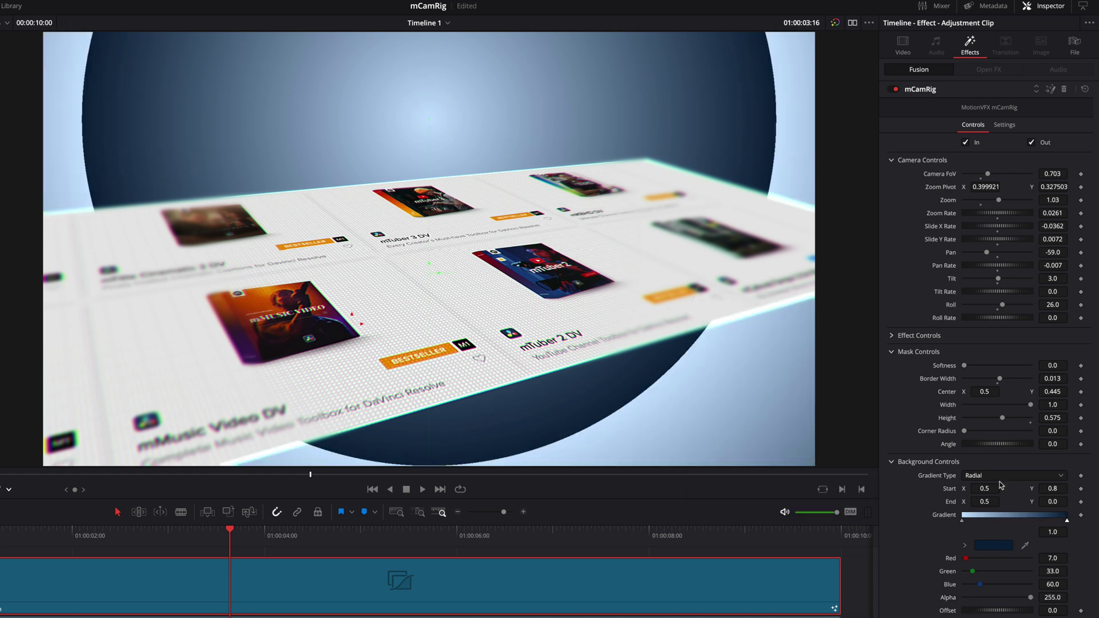
Try the Linear, Reflect and Cross gradient types for the background and return to Radial
click(1000, 478)
click(999, 489)
click(998, 477)
click(998, 501)
click(997, 477)
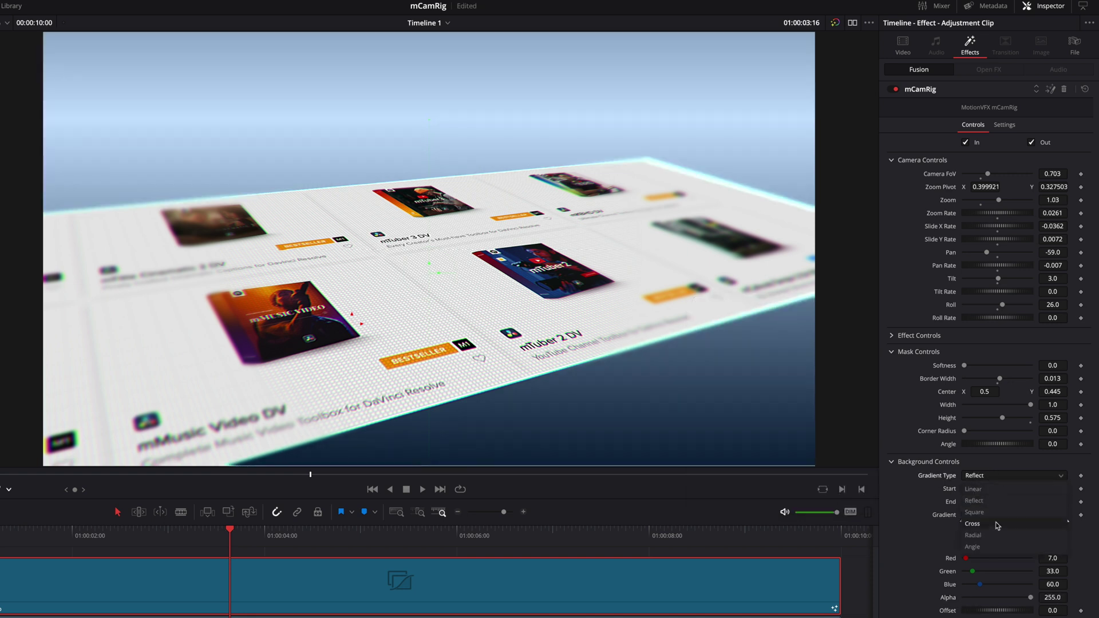
click(995, 524)
click(994, 476)
click(982, 535)
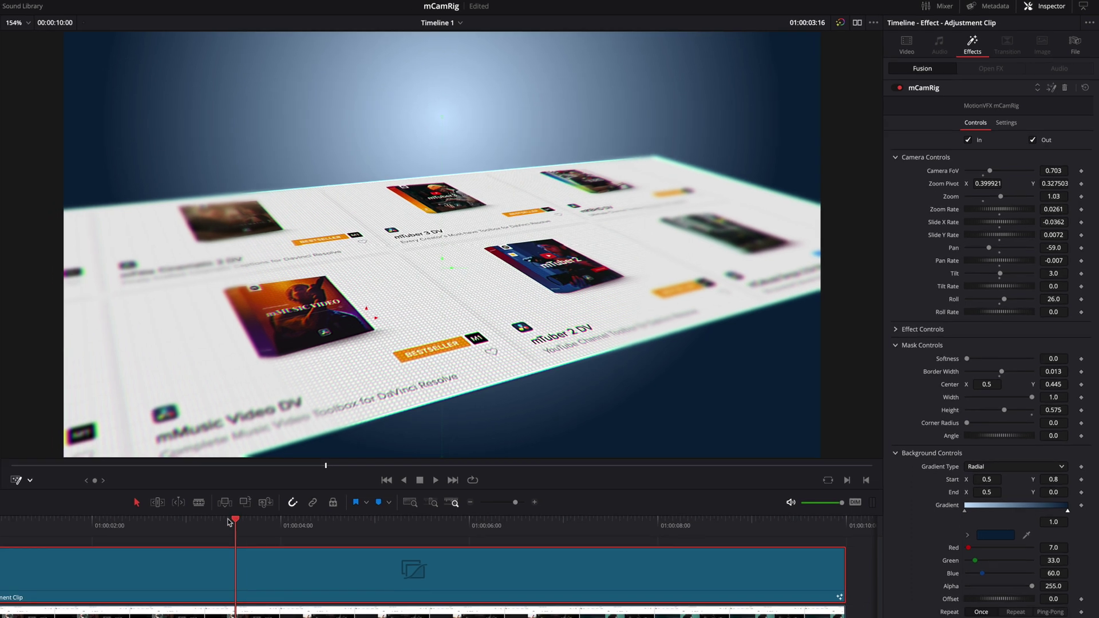
Check the camera move around 01:00:05:20 and refine it with Roll at 23, Pan at -53 and a slightly higher Zoom
drag(228, 519, 230, 548)
drag(374, 462, 555, 480)
drag(1022, 255, 1020, 254)
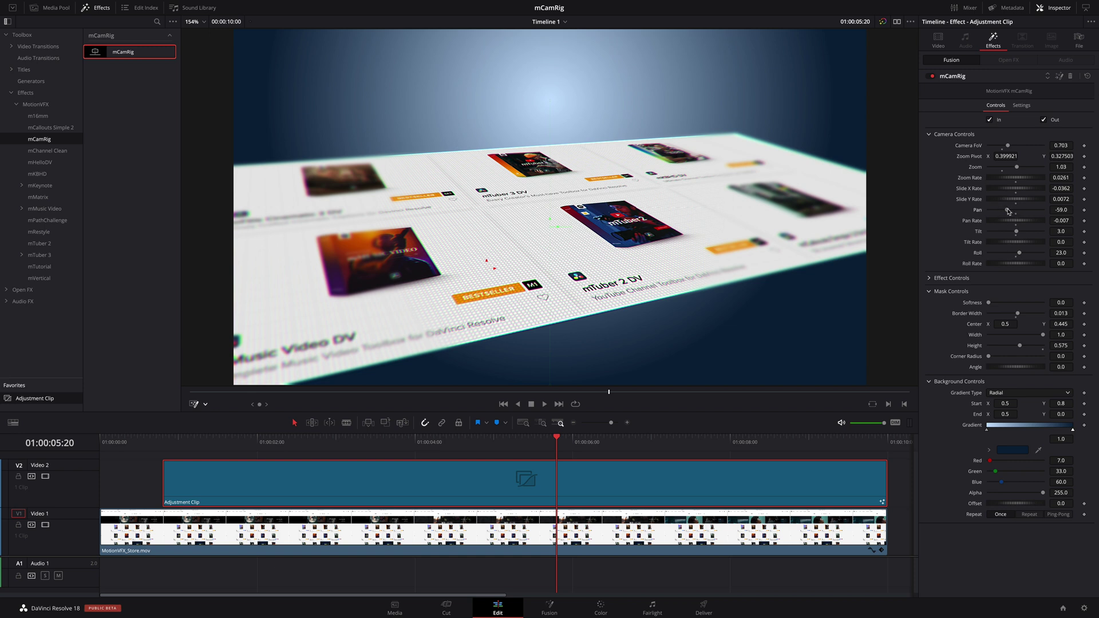
drag(1008, 211, 1010, 212)
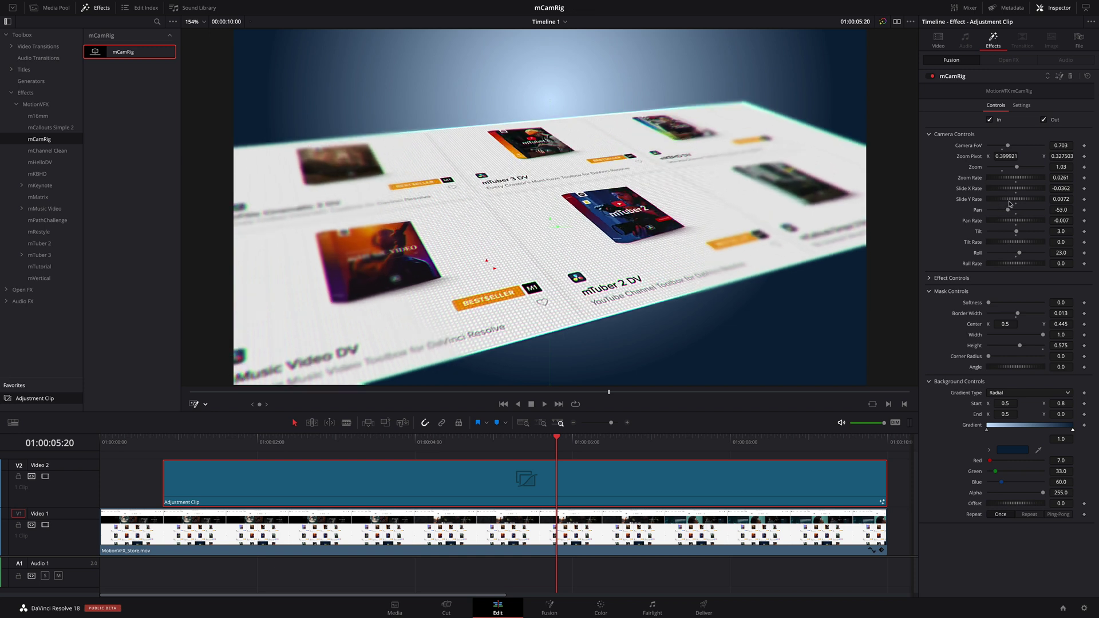
drag(1018, 169, 1024, 168)
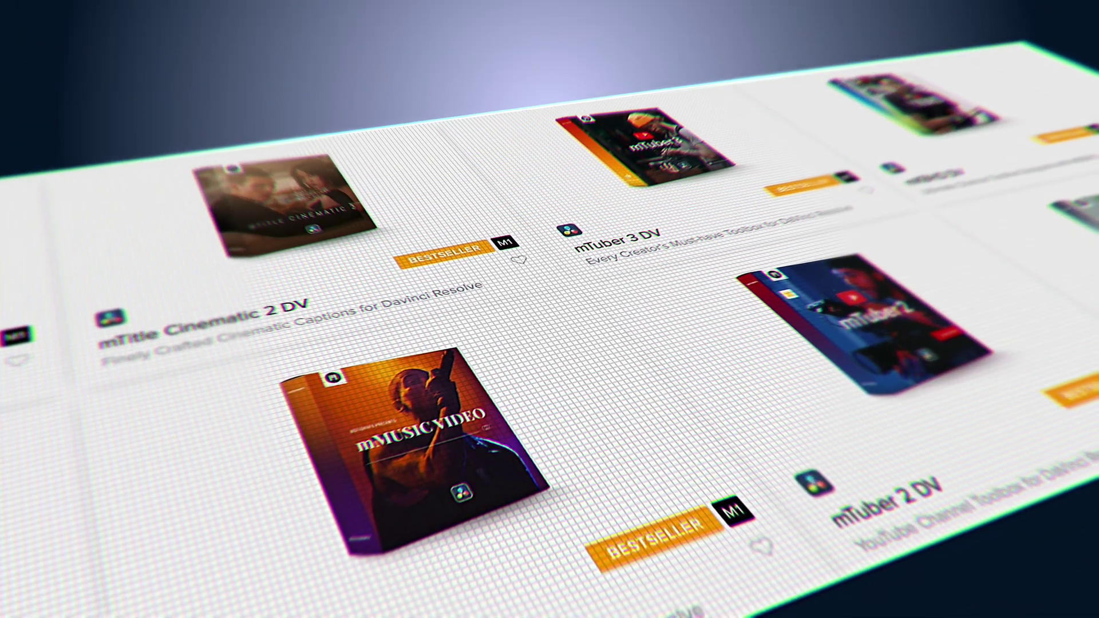